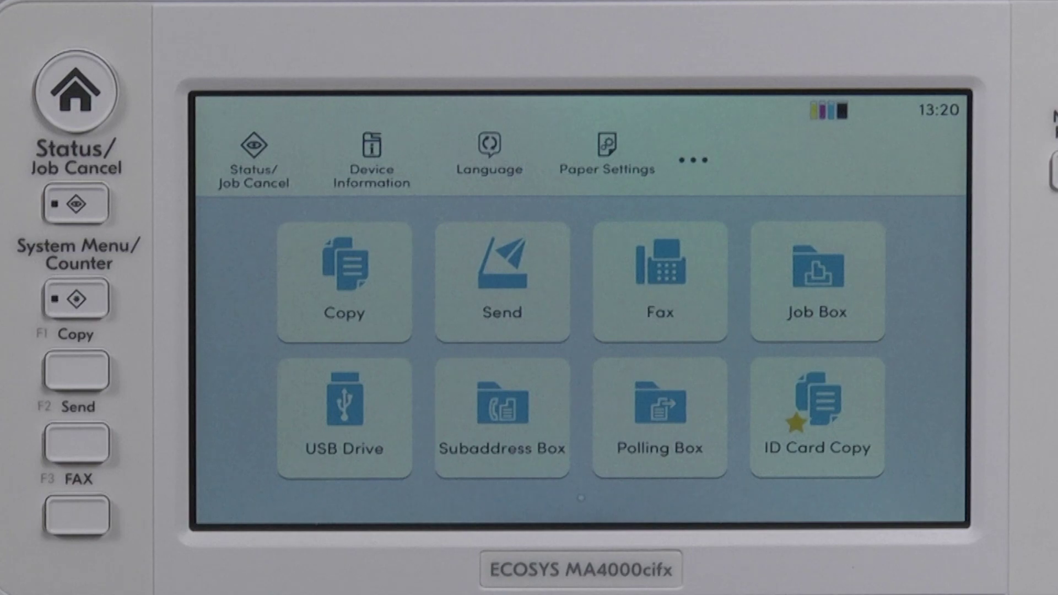
Print a Status Page report from the MA4000cifx System Menu's Notification/Report settings.
left_click(76, 299)
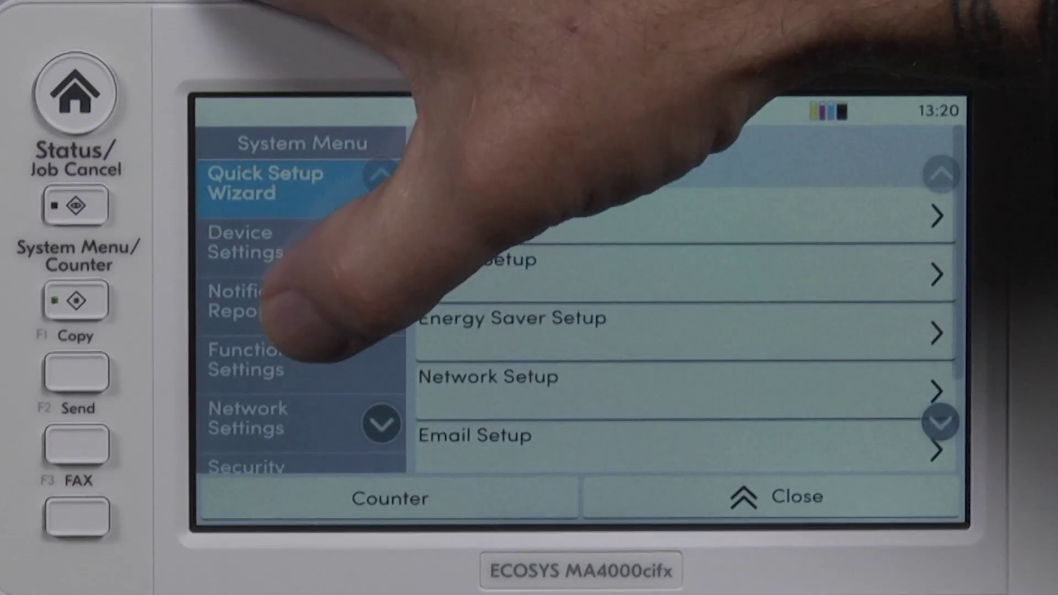
left_click(267, 300)
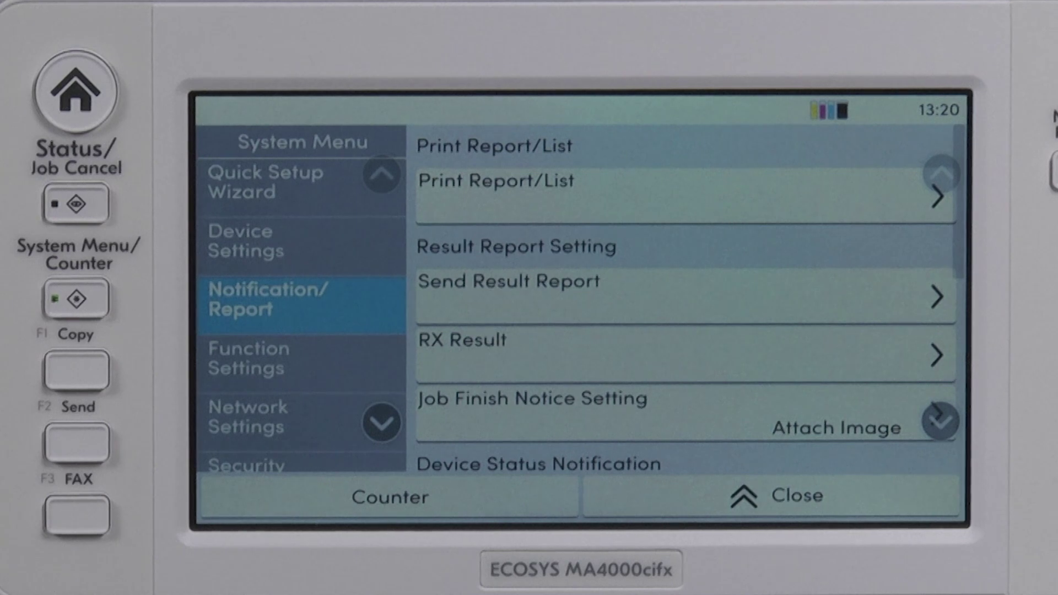
left_click(711, 198)
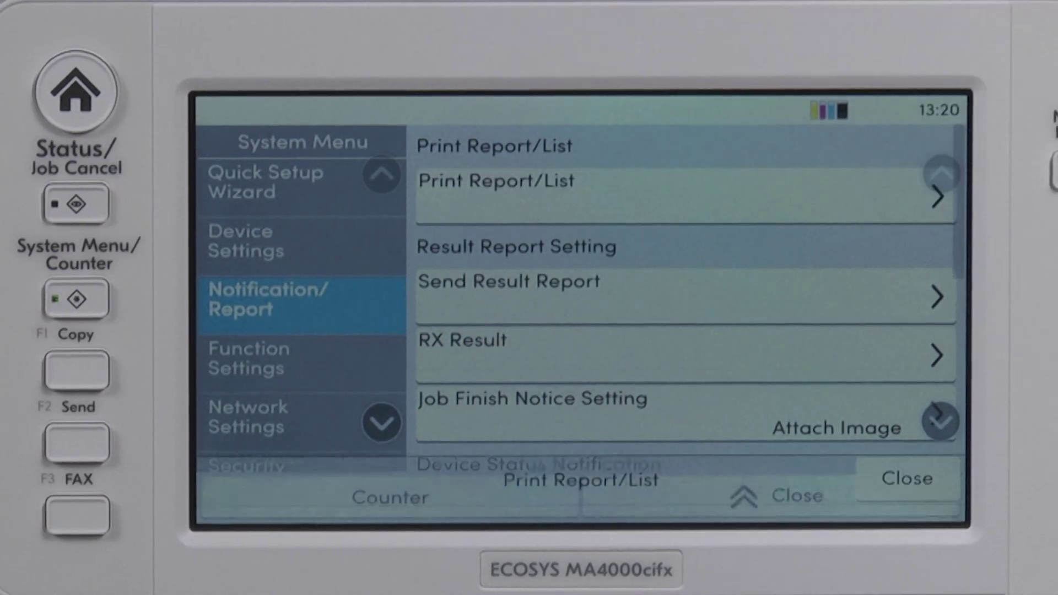
left_click(548, 223)
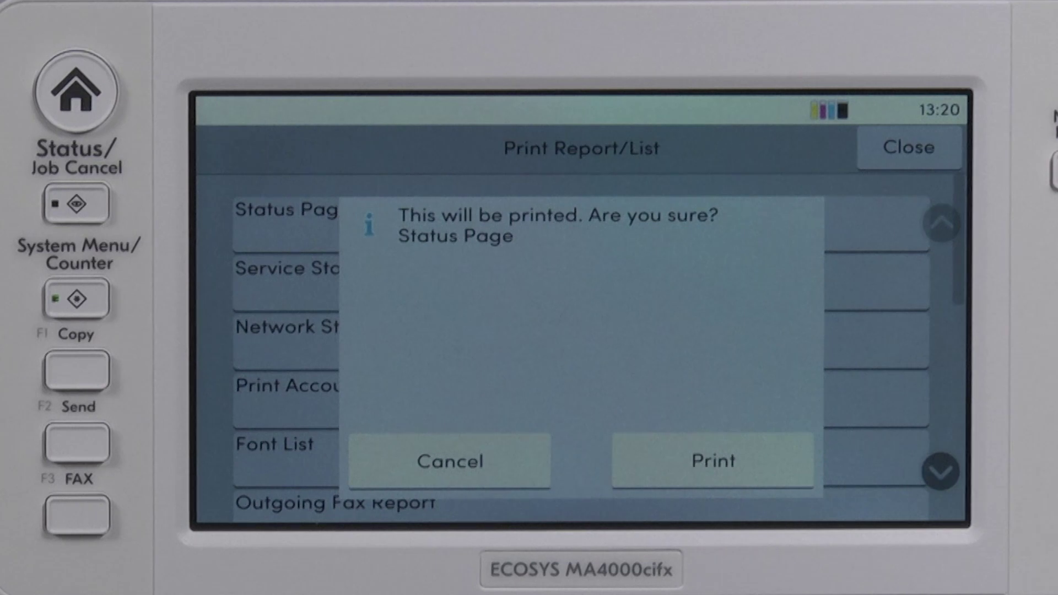
left_click(713, 460)
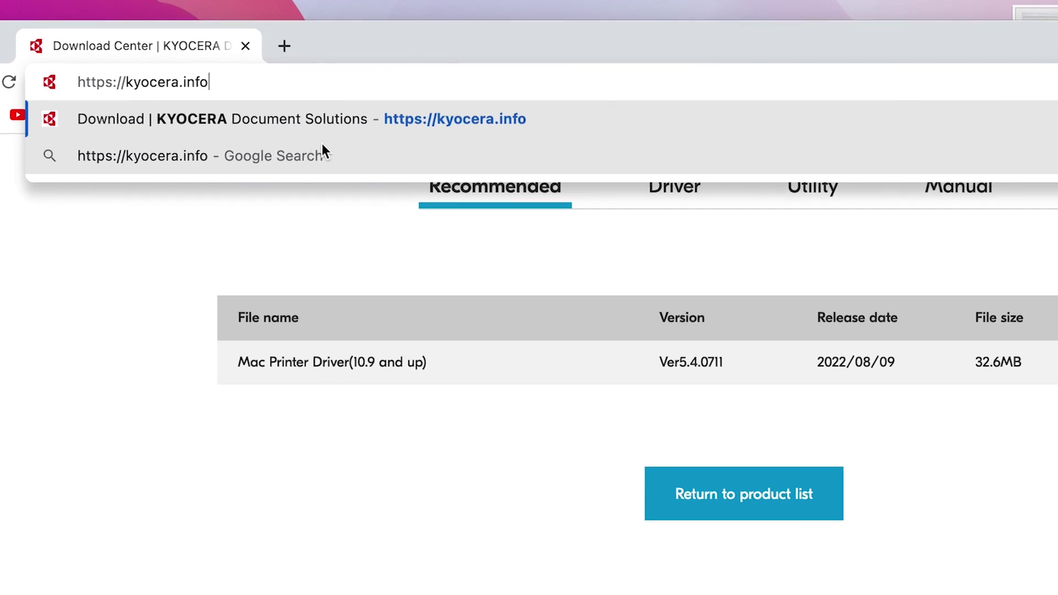
Load the Kyocera download site, search MA4000cifx, and open the ECOSYS MA4000cifx page.
left_click_drag(221, 70, 44, 74)
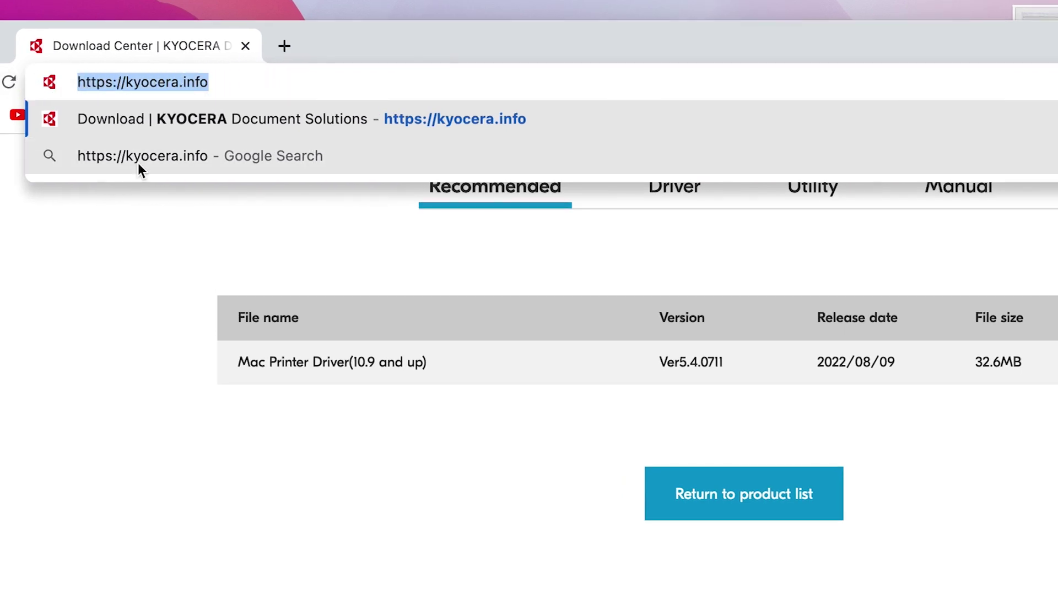
left_click(248, 79)
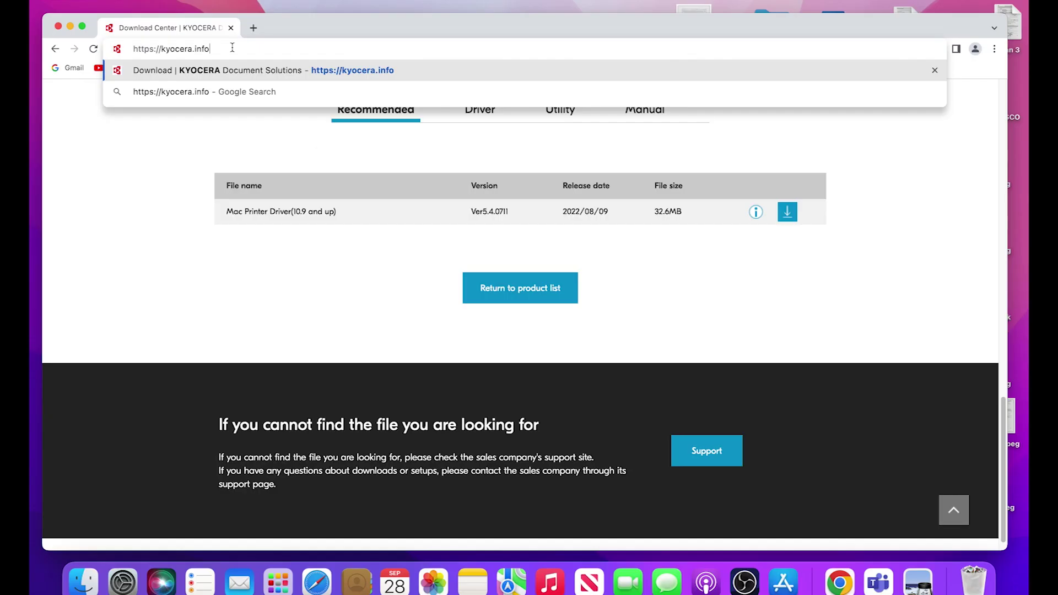
key("Return")
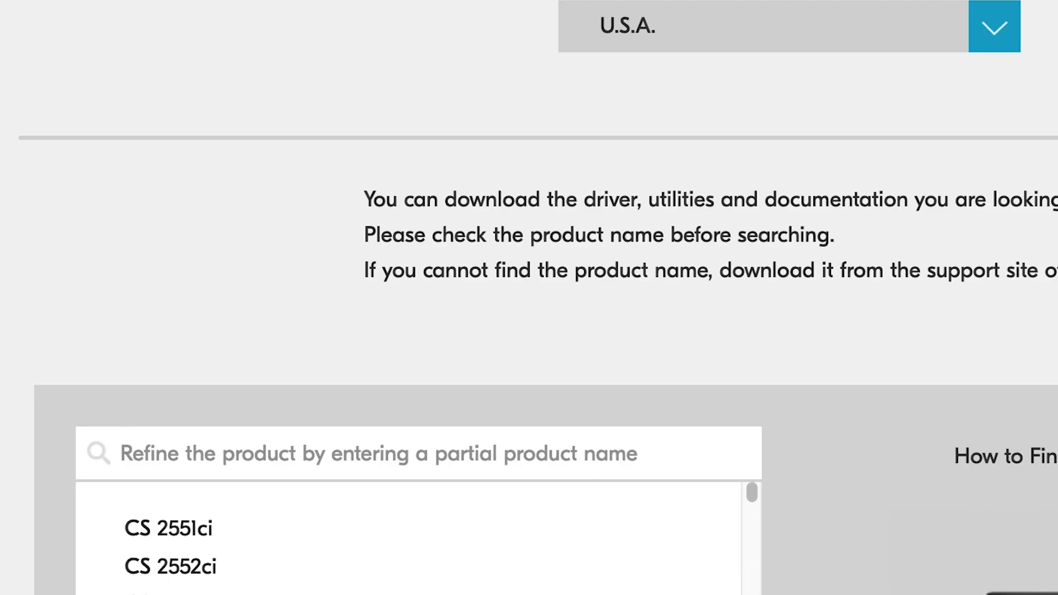
left_click(344, 471)
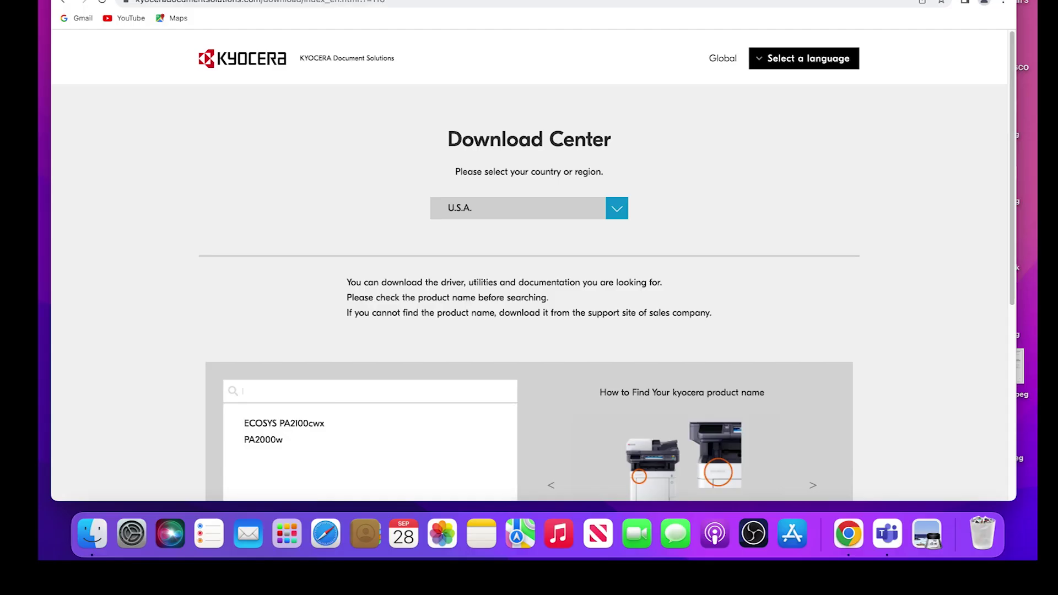
type("MA4000cifx")
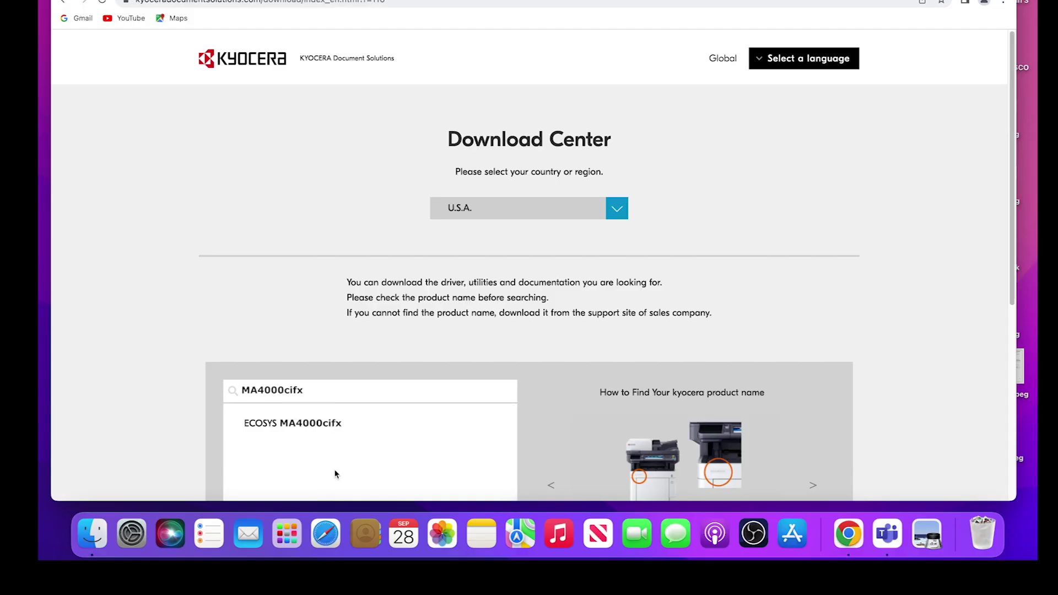
left_click(300, 423)
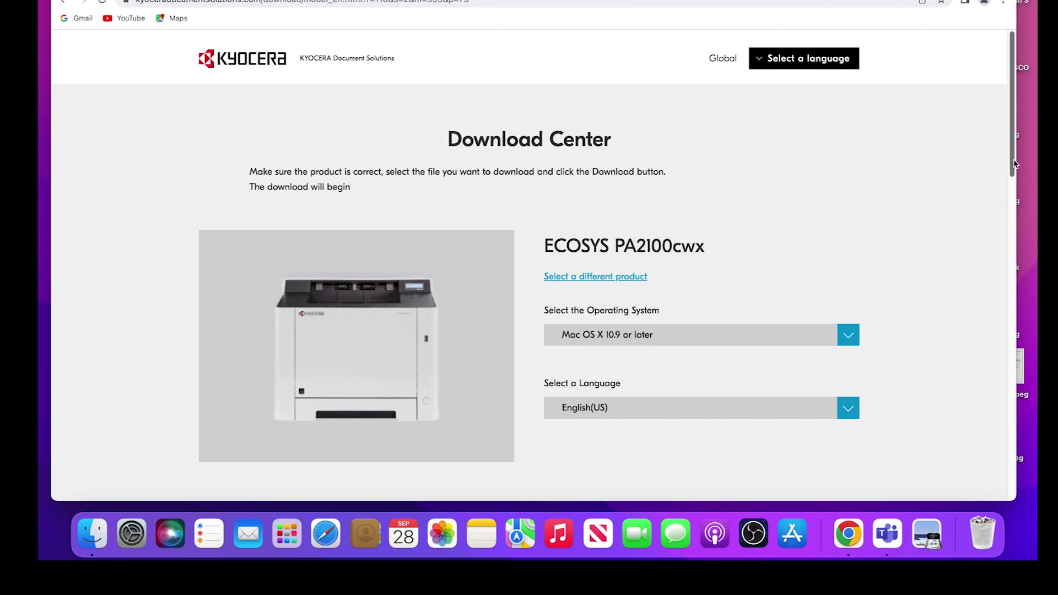
Accept the license and download the Mac Printer Driver (10.9 and up) zip archive.
scroll(1003, 169, "down", 15)
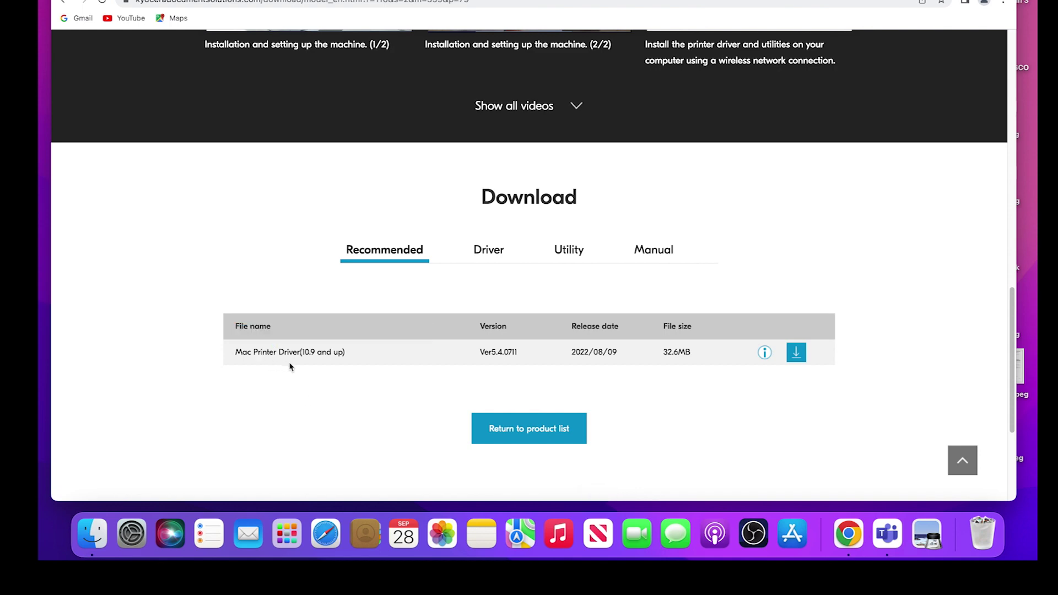
left_click(797, 353)
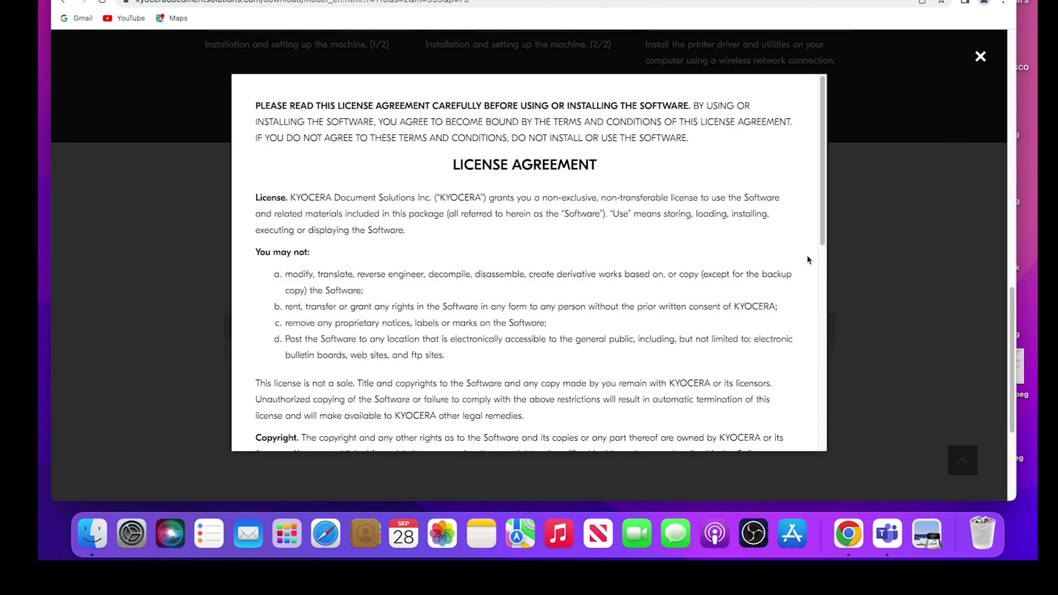
left_click_drag(821, 226, 817, 461)
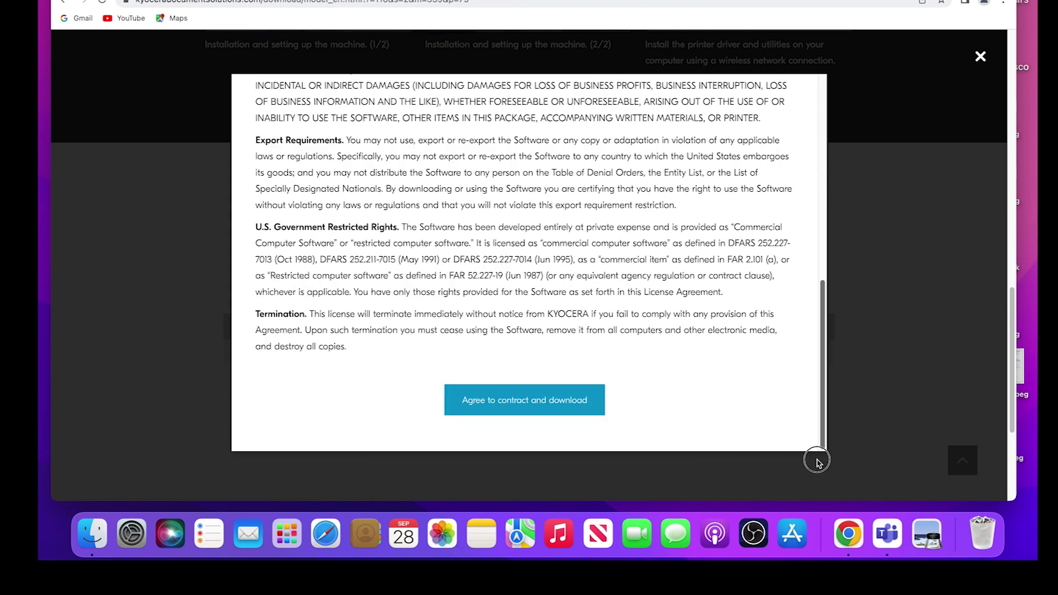
left_click(527, 413)
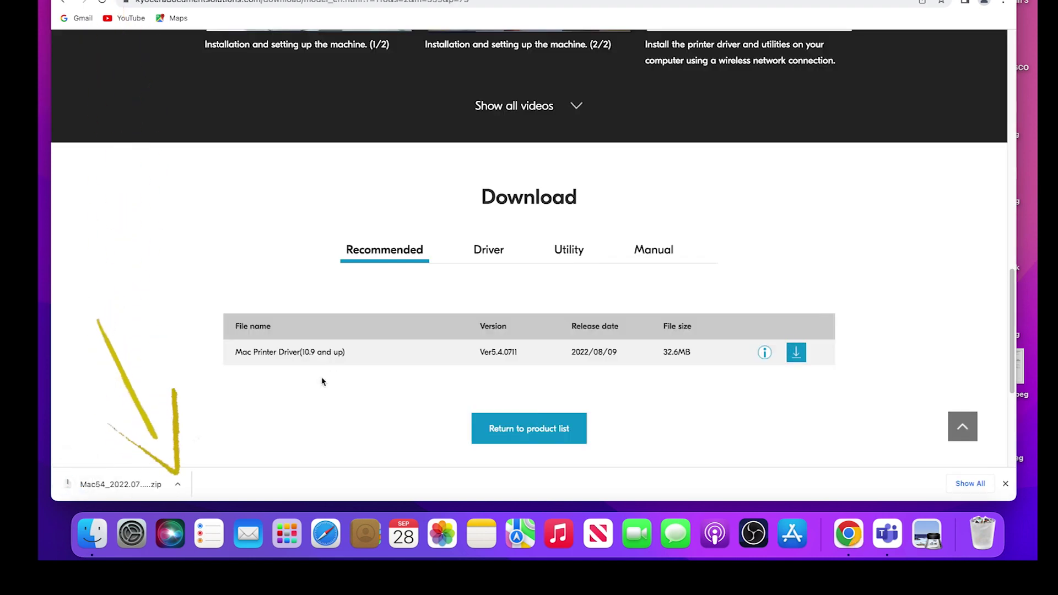
left_click(178, 485)
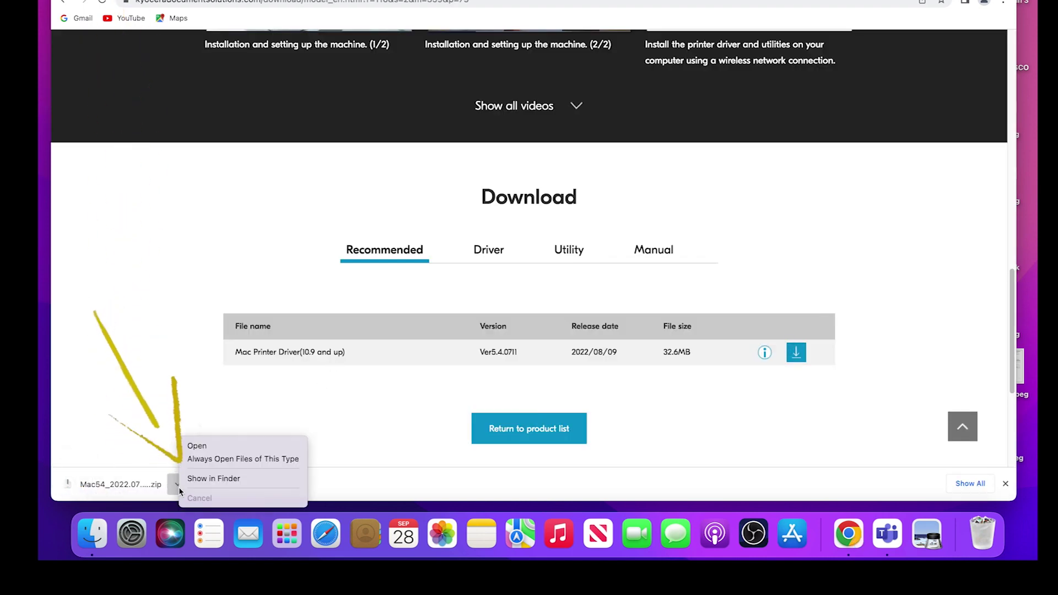
Open the downloaded driver archive and mount the extracted Kyocera .dmg disk image.
left_click(197, 446)
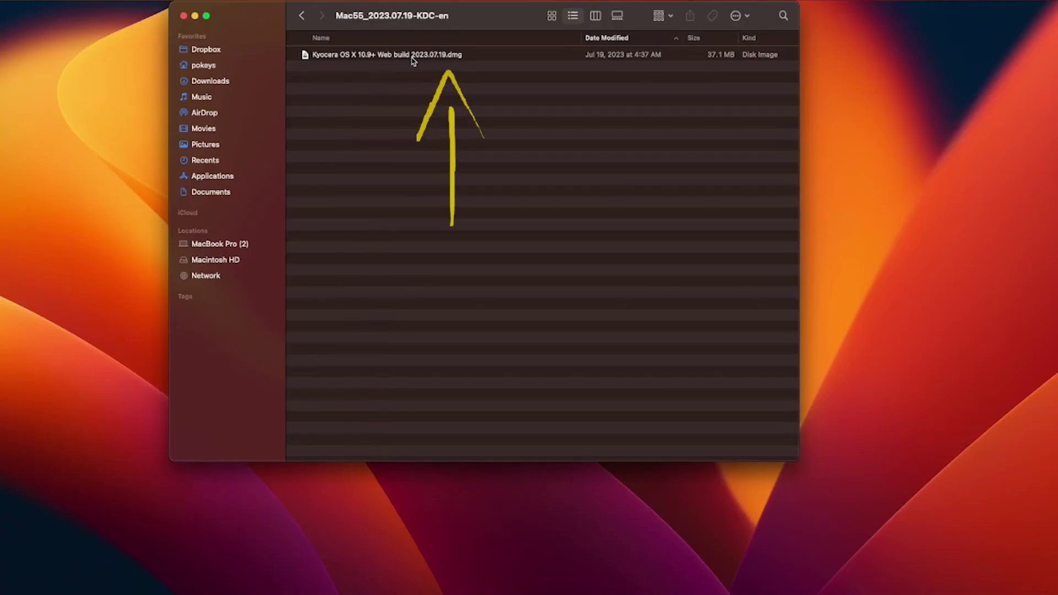
left_click(413, 57)
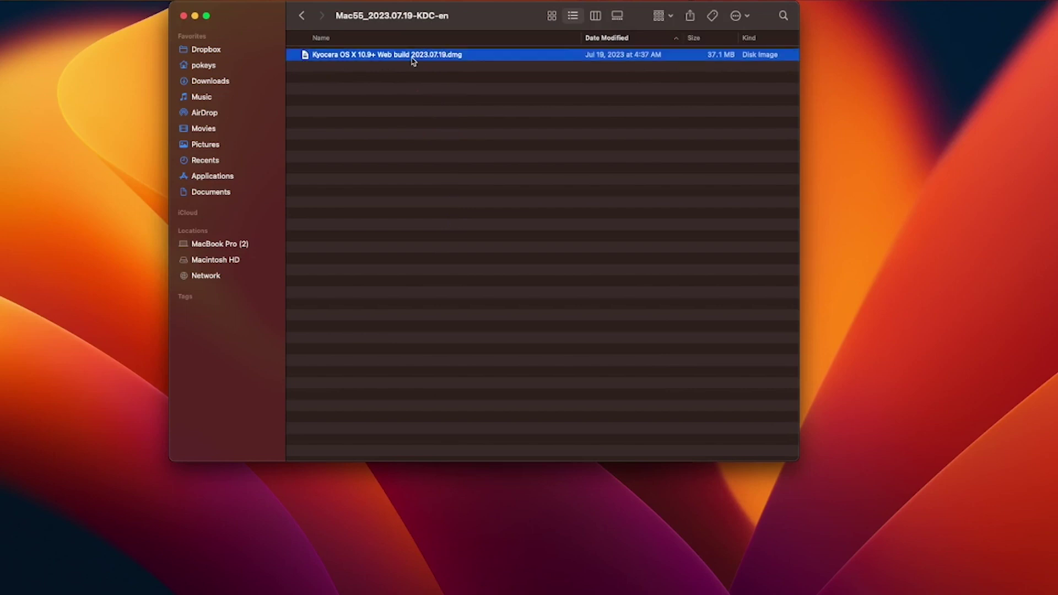
double_click(413, 58)
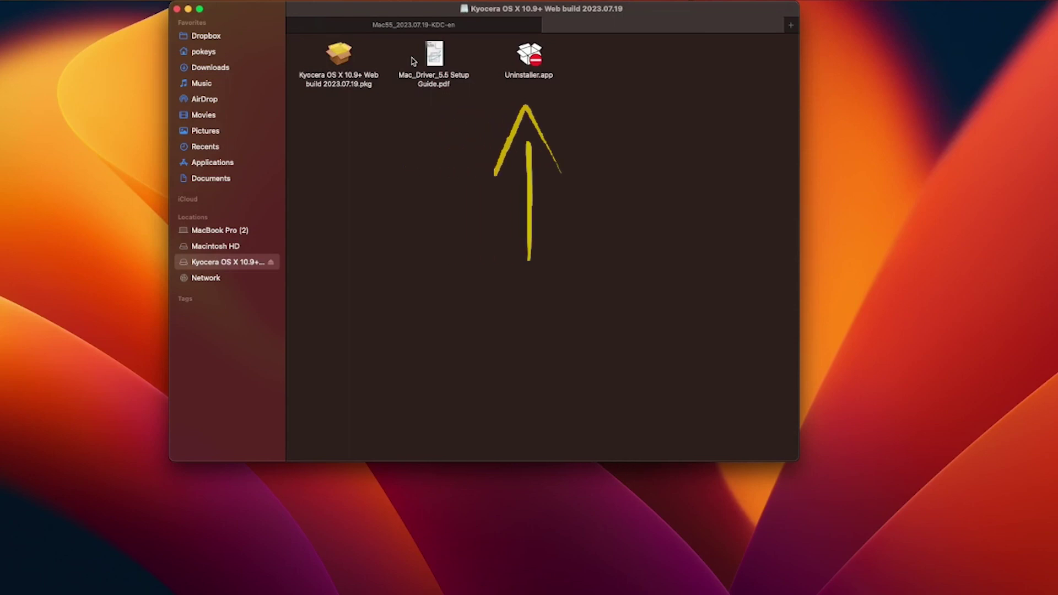
Run the Kyocera installer package, agree to the license, and start the standard install on Macintosh HD.
double_click(338, 72)
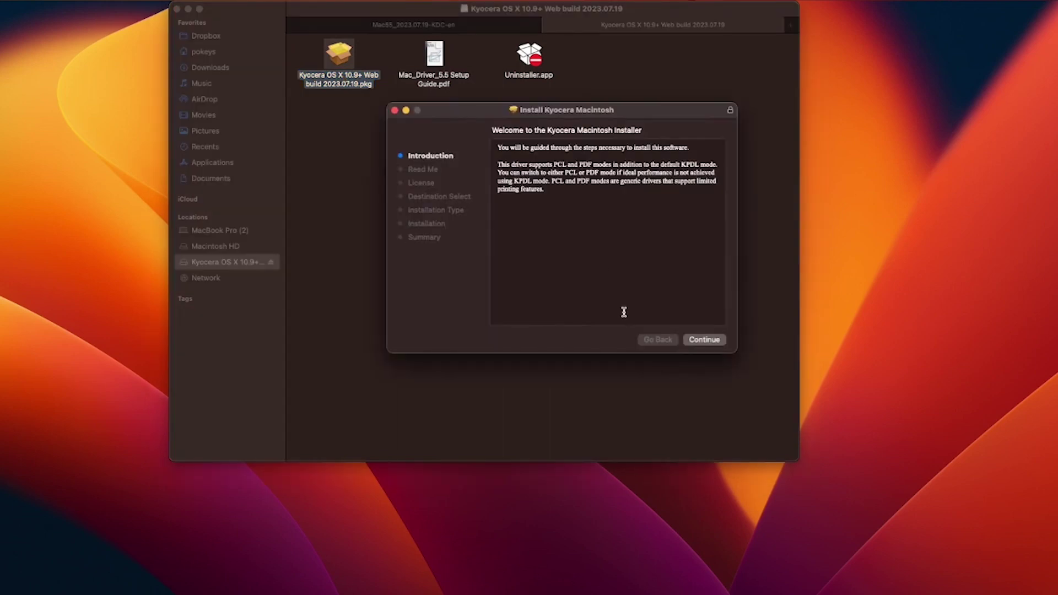
left_click(704, 340)
left_click(709, 341)
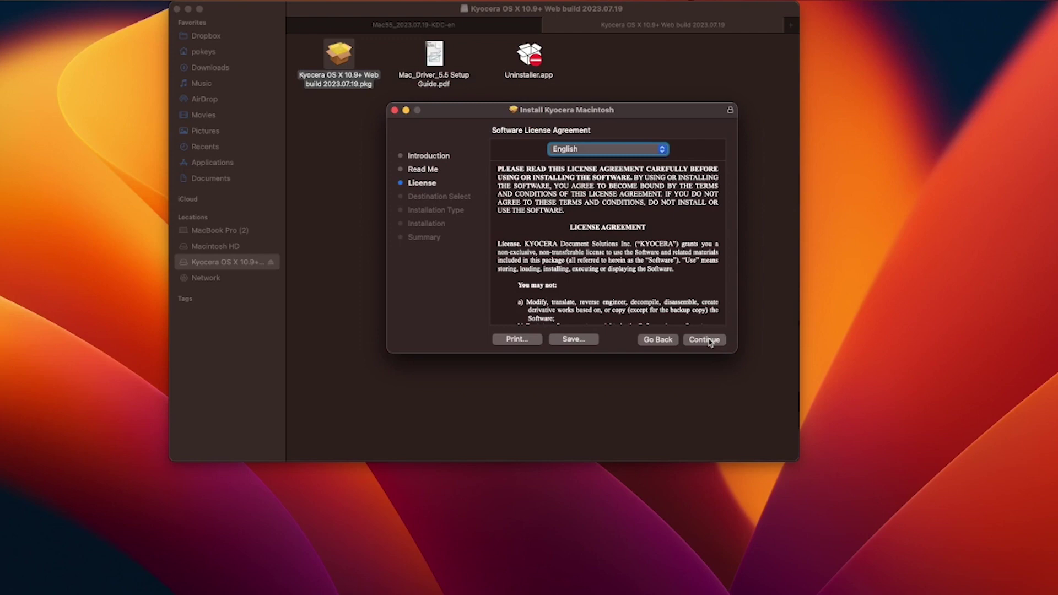
left_click(709, 341)
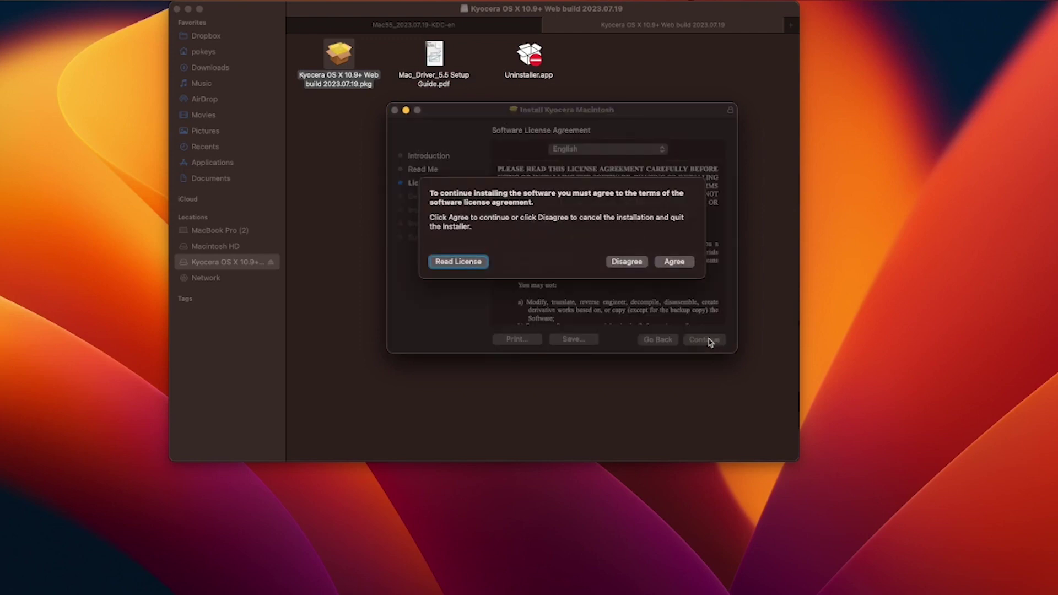
left_click(671, 268)
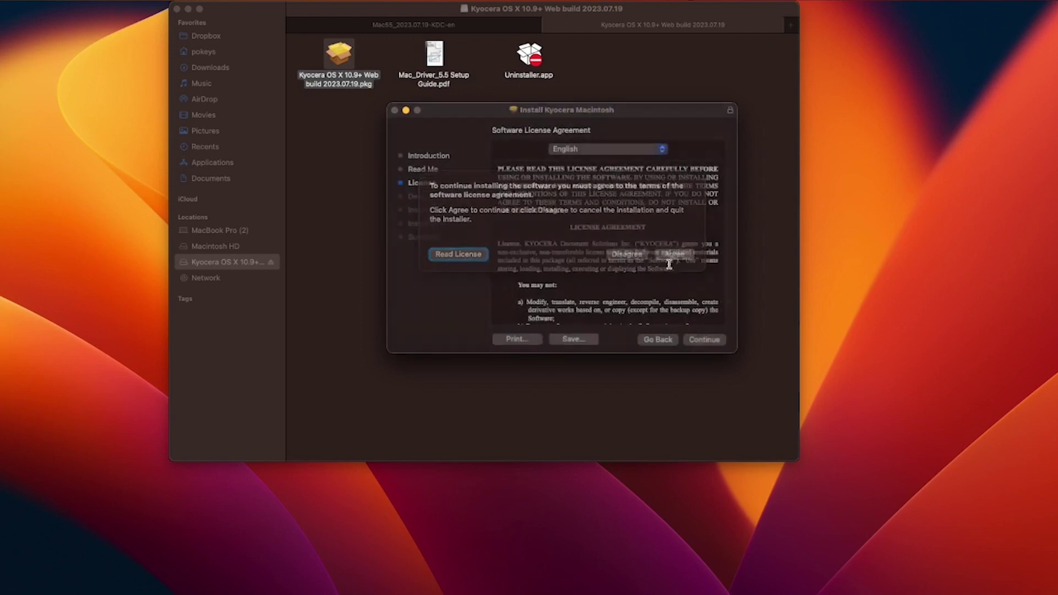
left_click(706, 339)
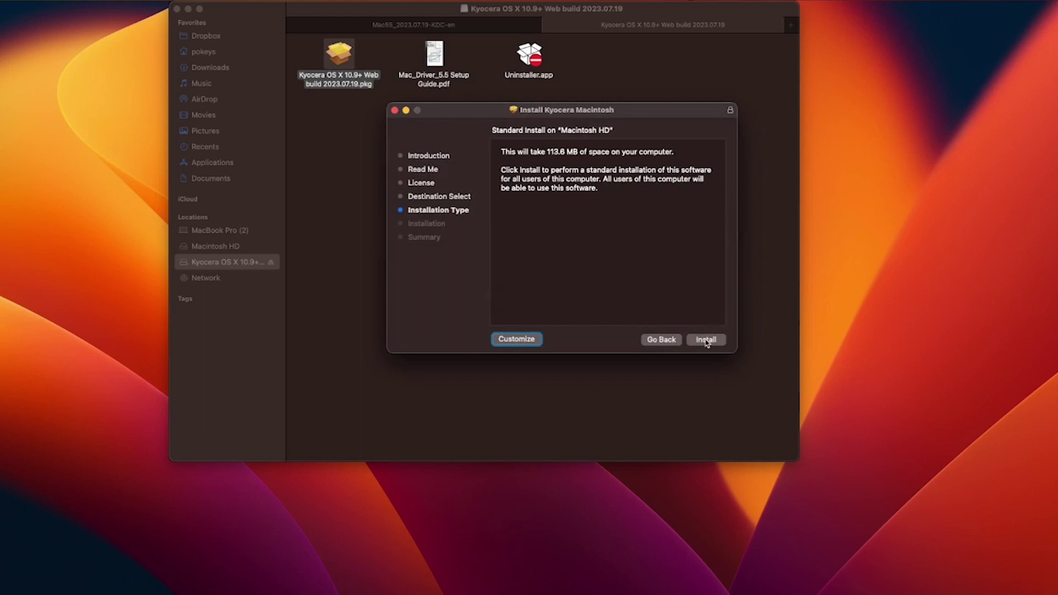
Authorise with the account password, finish installation, and move the installer package to the Trash.
type("••")
key("Return")
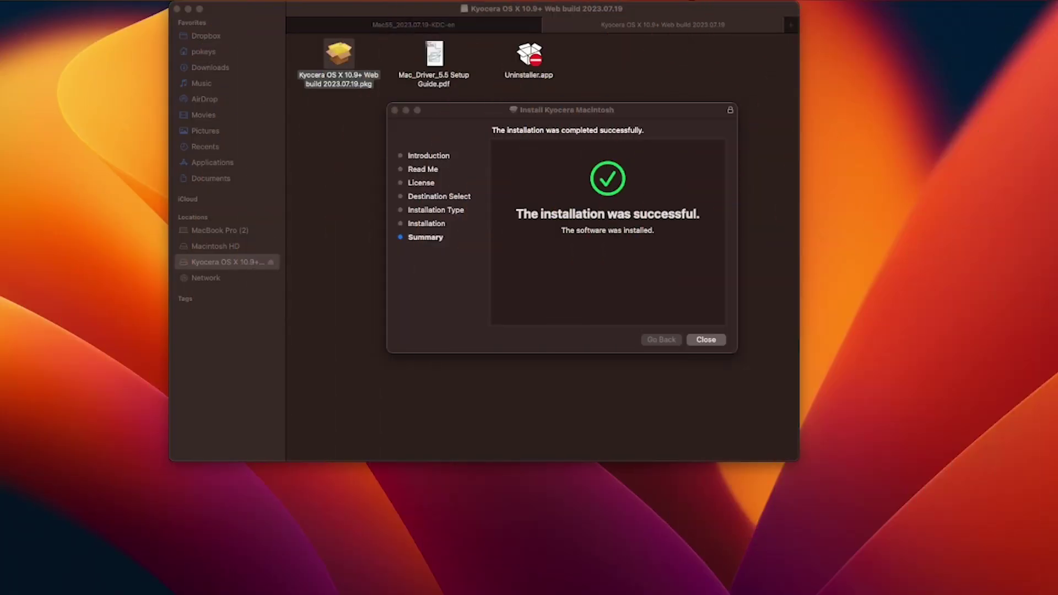
left_click(713, 342)
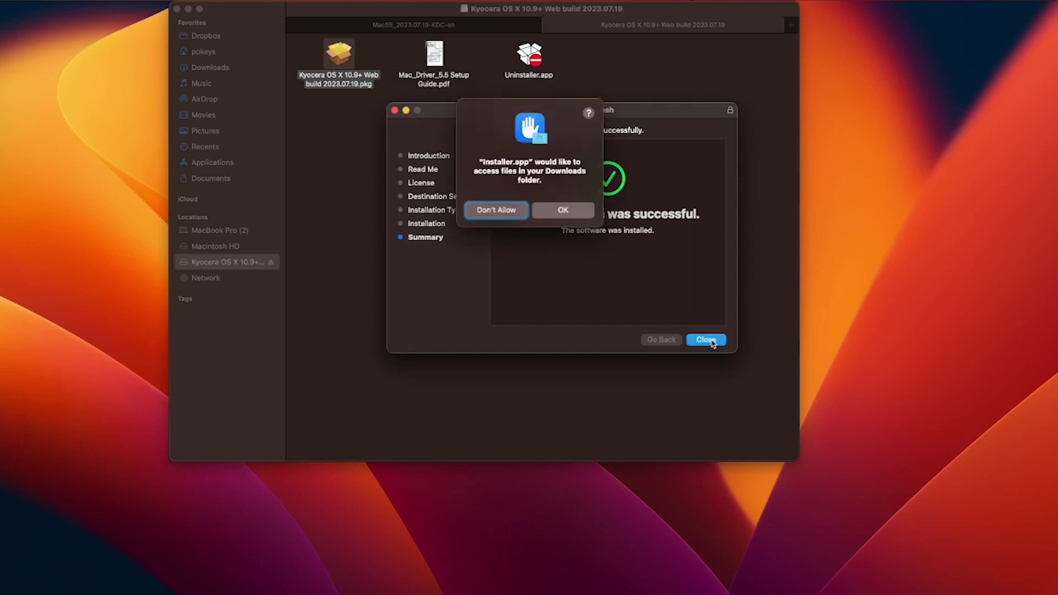
left_click(573, 210)
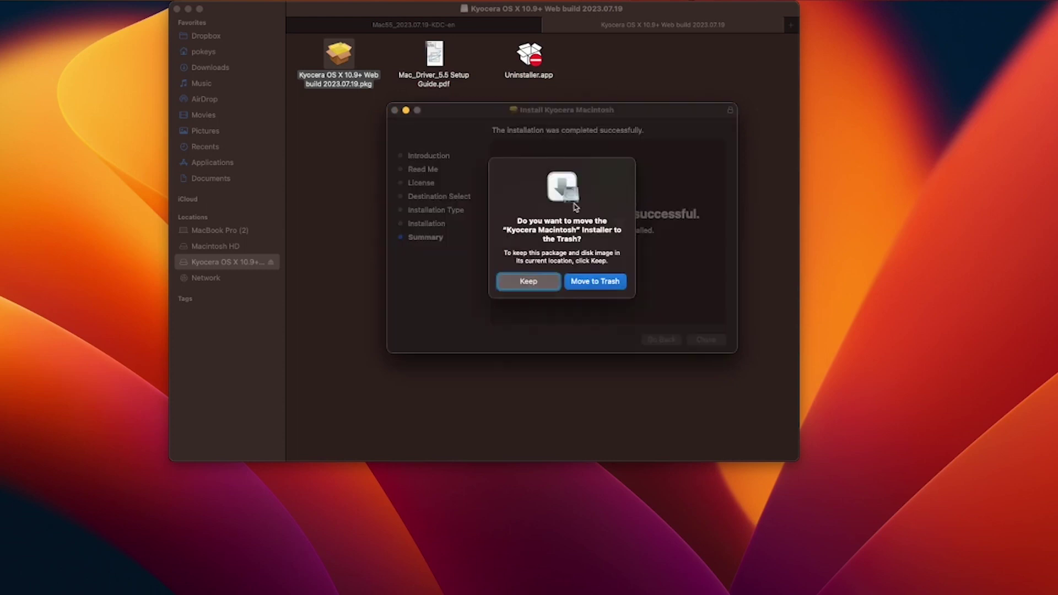
left_click(595, 282)
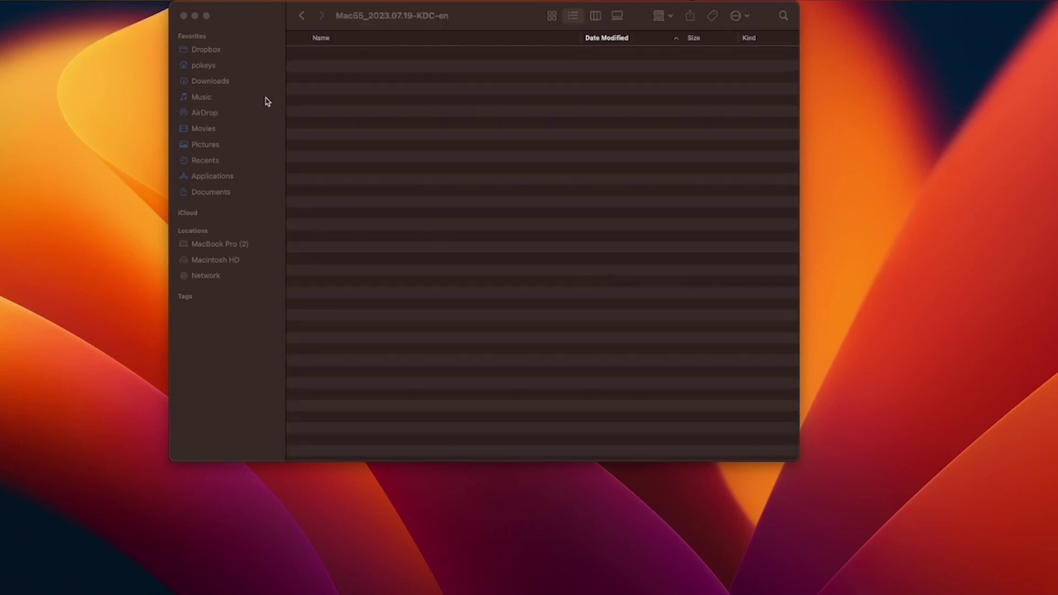
Open Printers & Scanners in System Settings and bring up the Add Printer dialog.
left_click(11, 6)
left_click(22, 28)
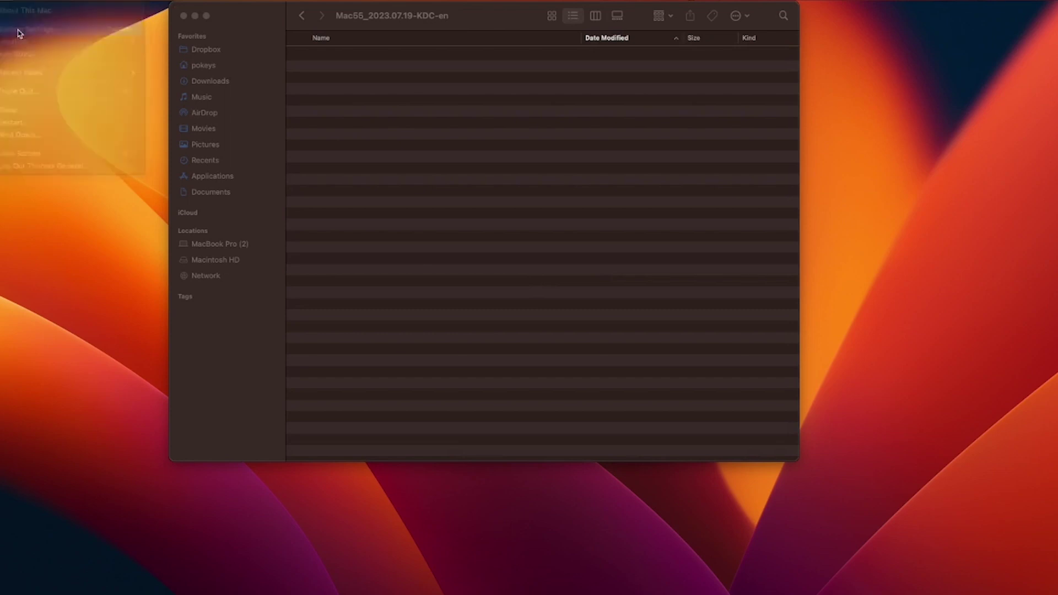
scroll(499, 331, "down", 10)
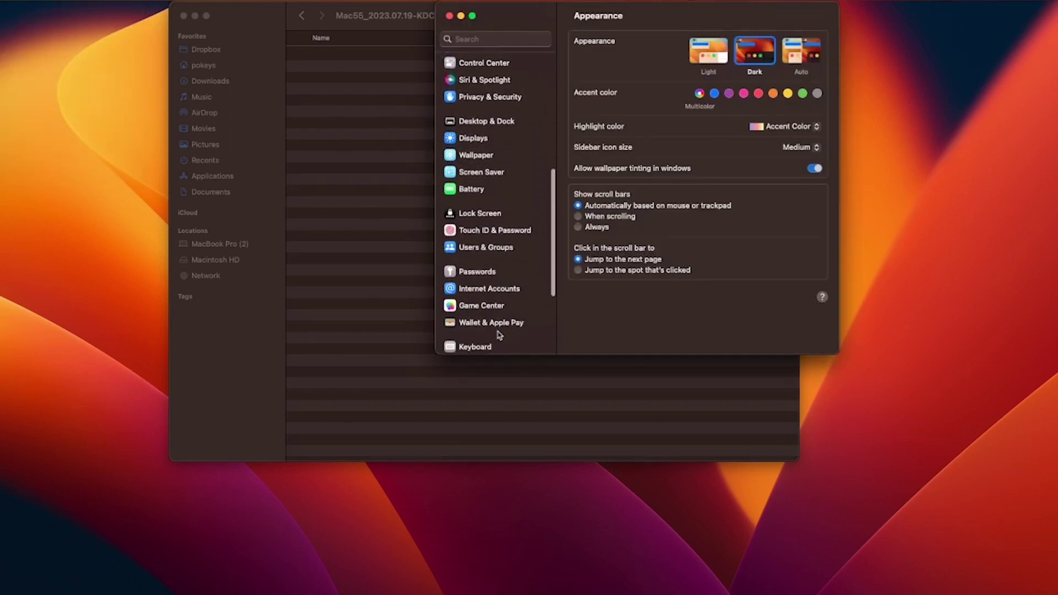
left_click(492, 288)
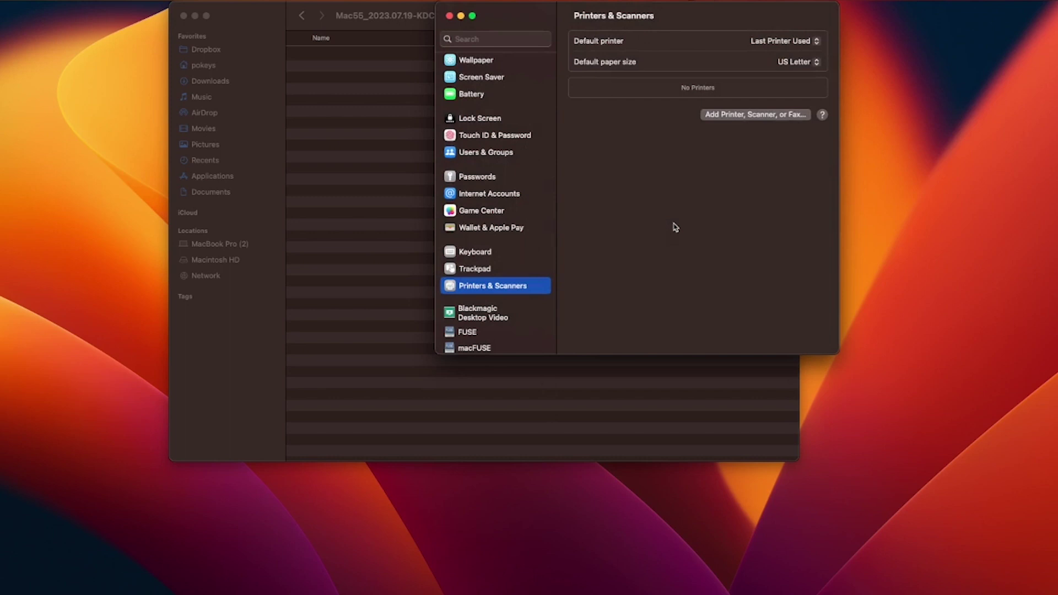
left_click(758, 115)
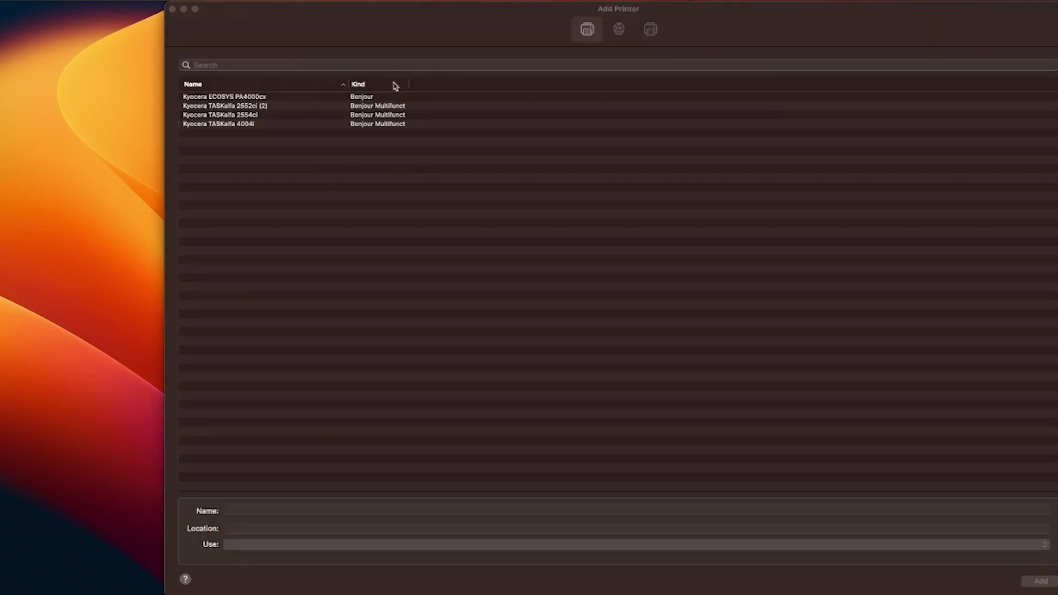
Add an IP printer at 192.168.1.28 using LPD and name it 'My Kyocera Printer'.
left_click(270, 65)
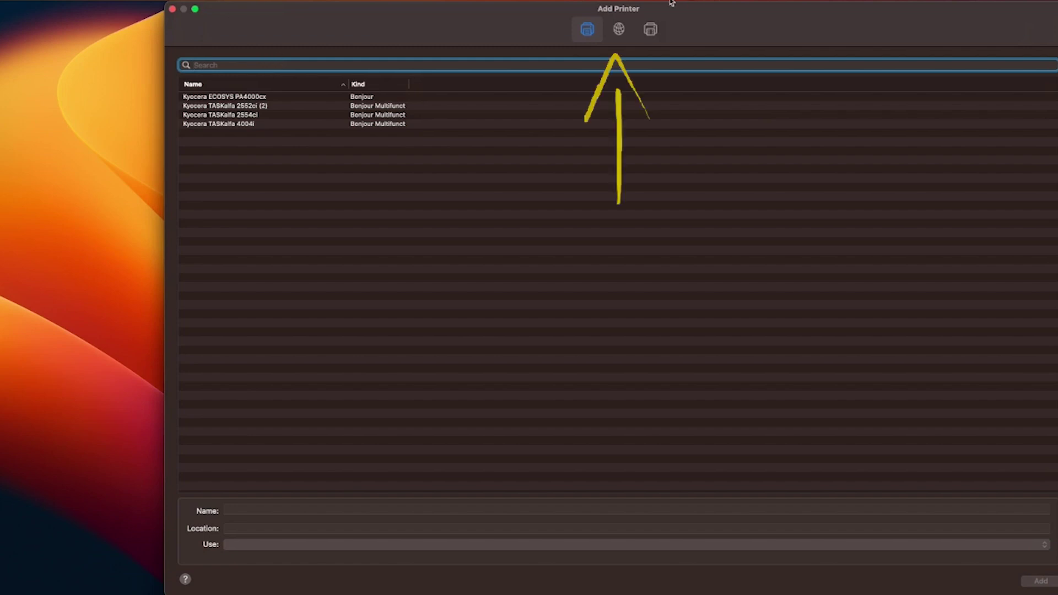
left_click(622, 31)
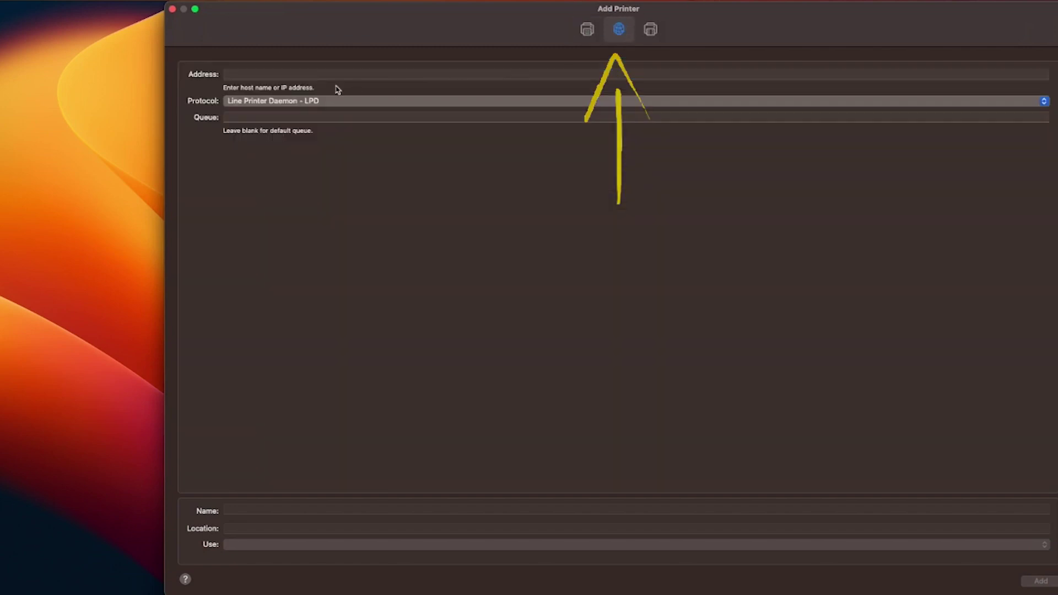
left_click(317, 76)
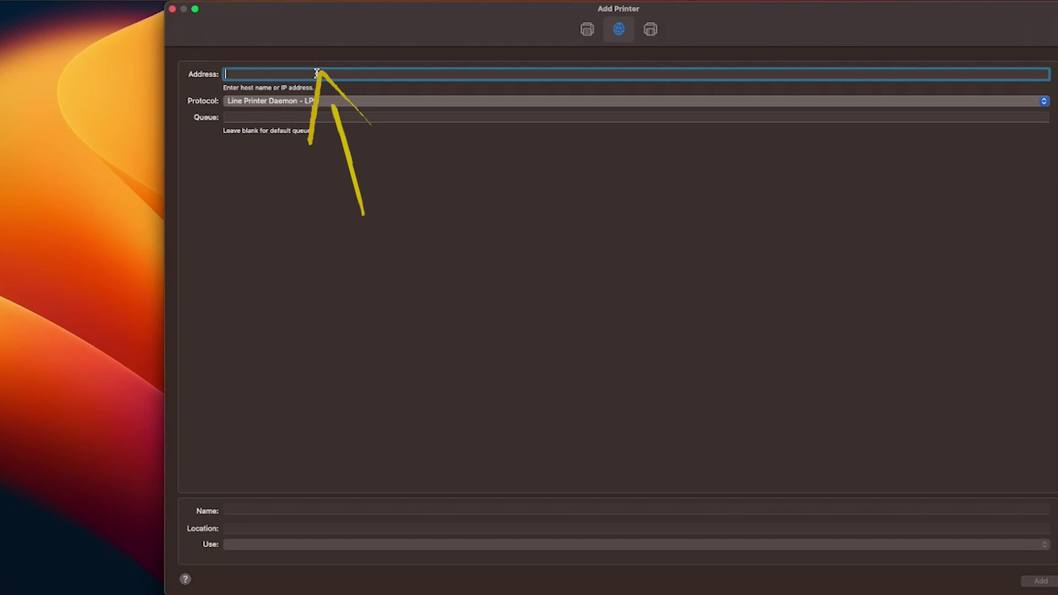
type("192.1")
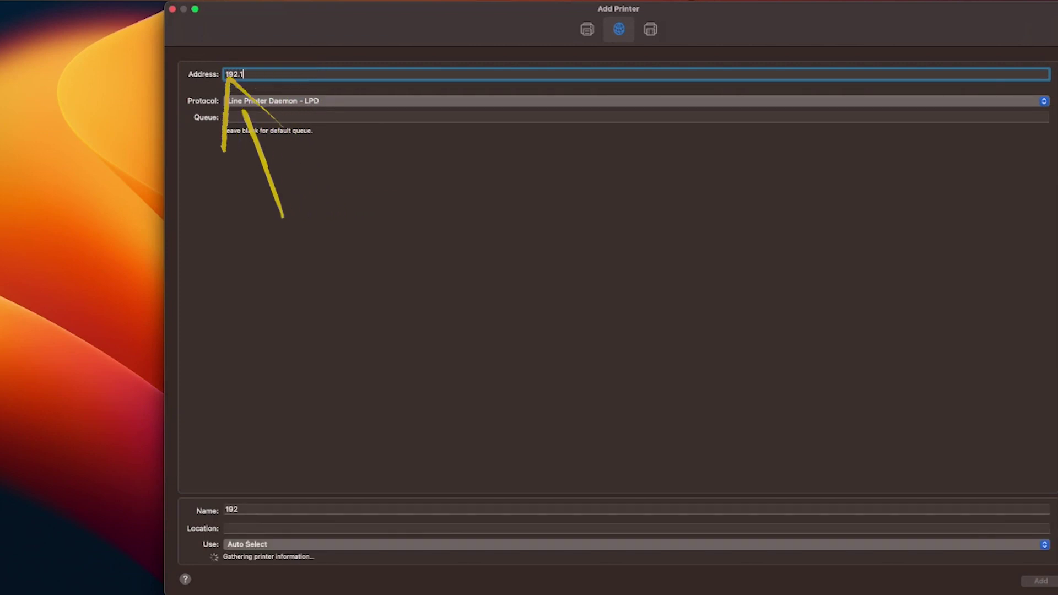
type("68.1.28")
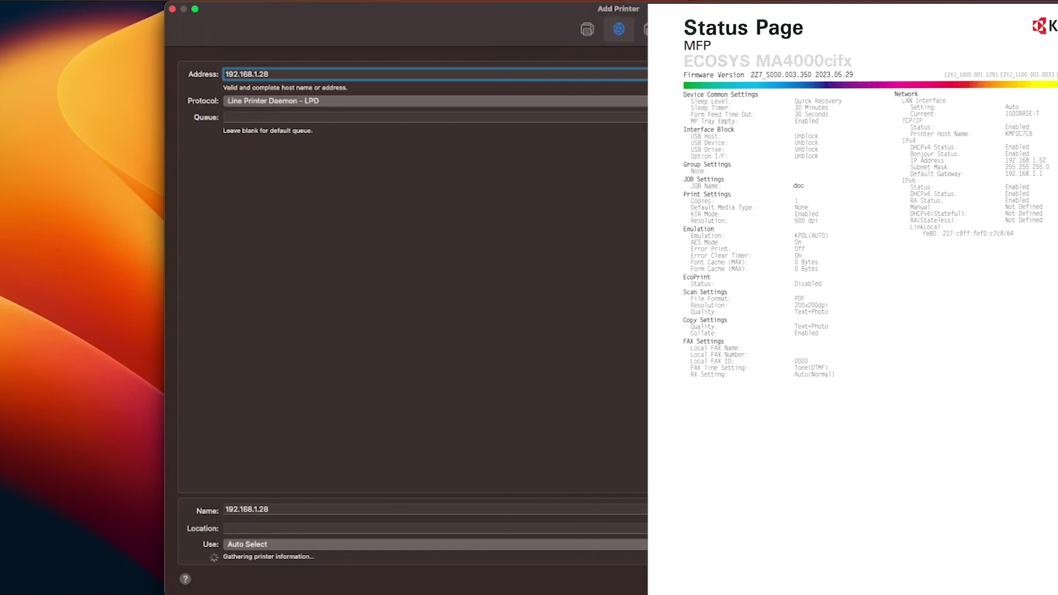
left_click(330, 106)
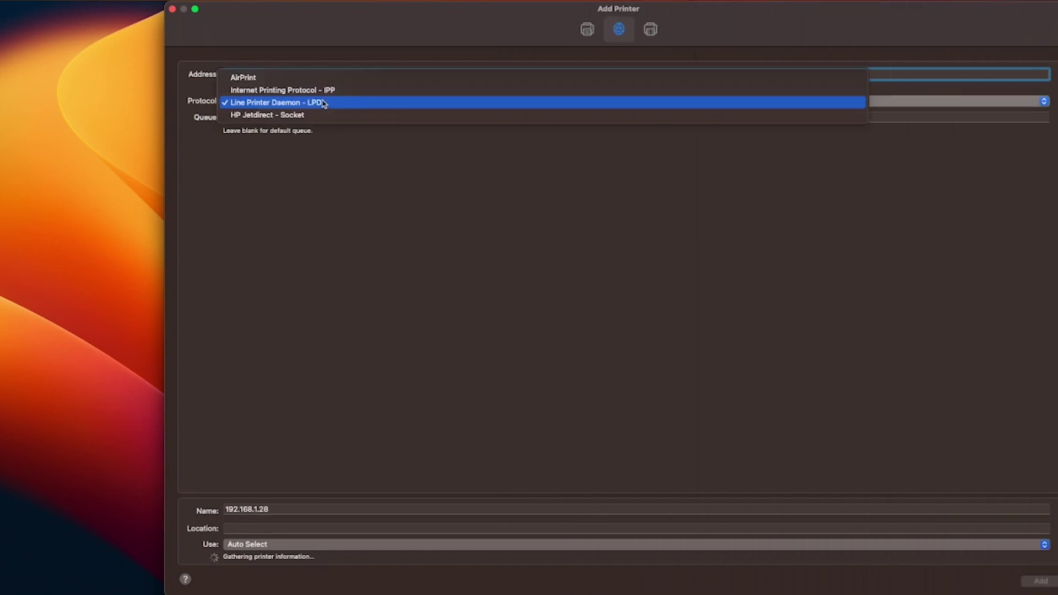
left_click(324, 103)
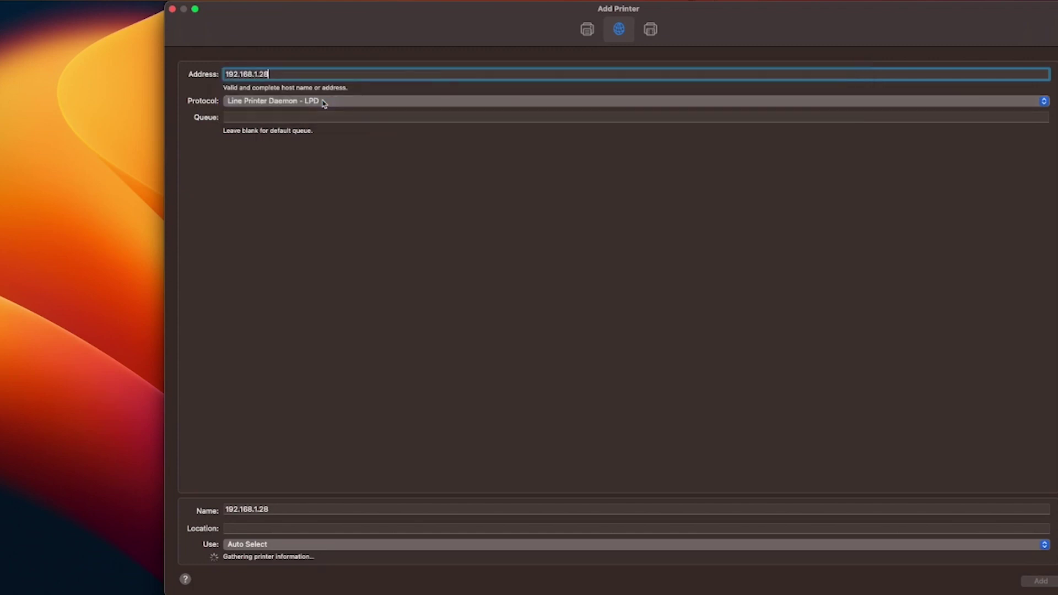
left_click(286, 511)
left_click_drag(283, 509, 207, 499)
type("My Kyocera Printer")
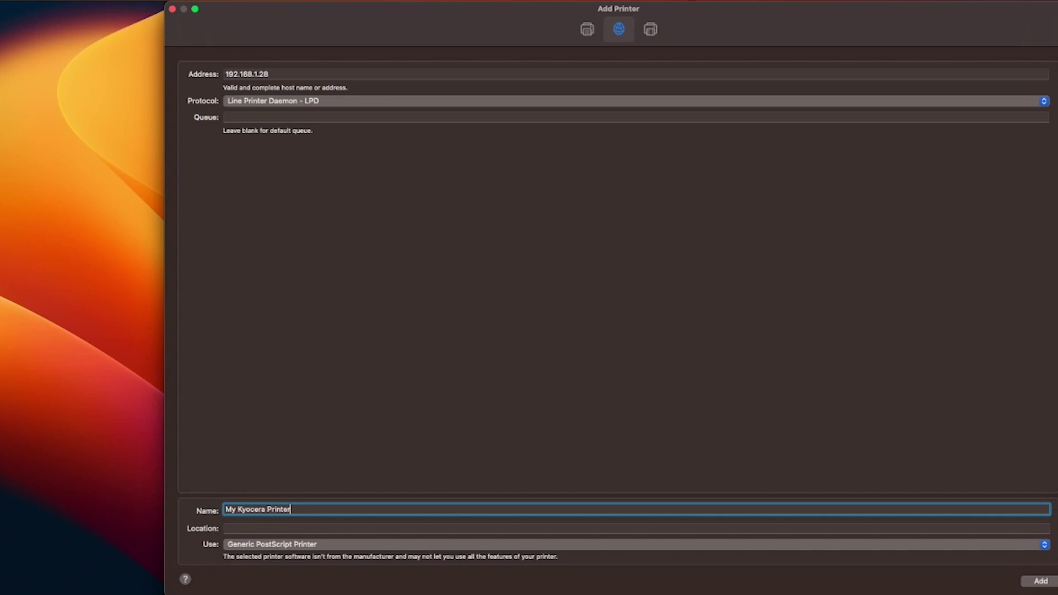
Choose the Kyocera ECOSYS MA4000cifx KPDL driver via Select Software and add the printer.
left_click(241, 544)
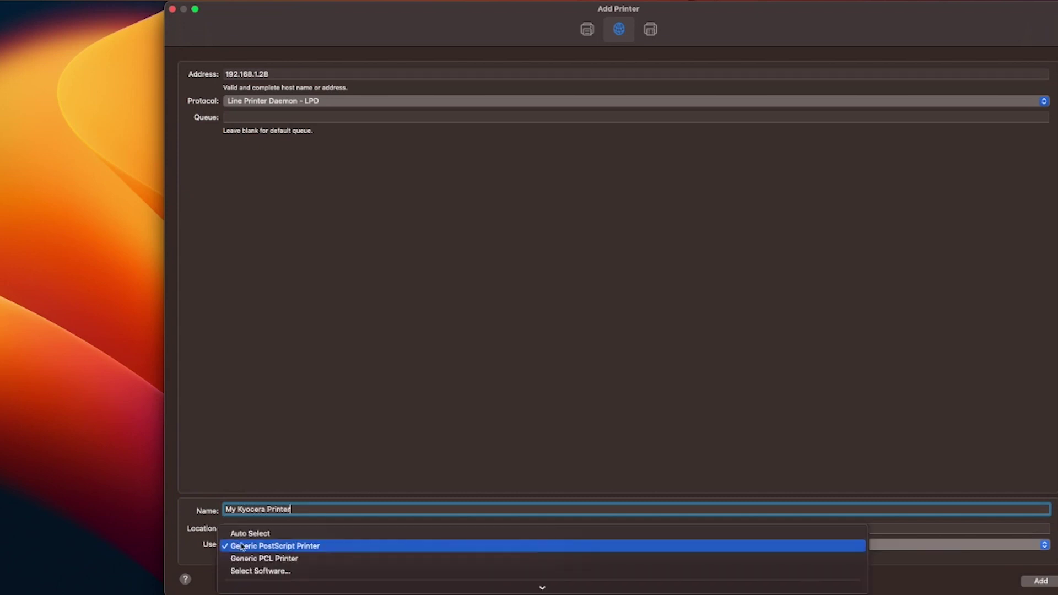
left_click(253, 570)
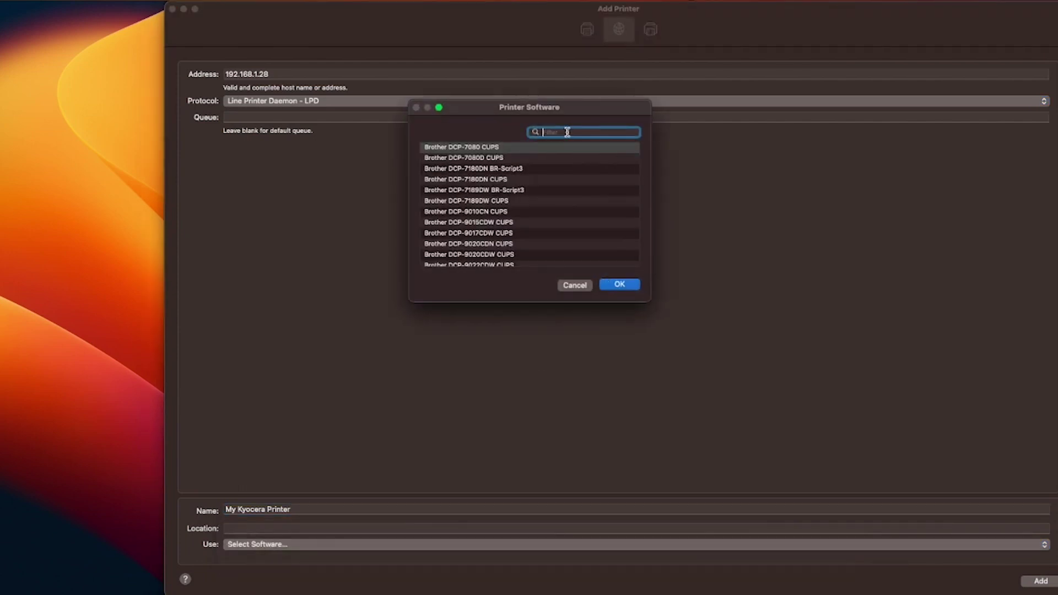
type("MA4000cifx")
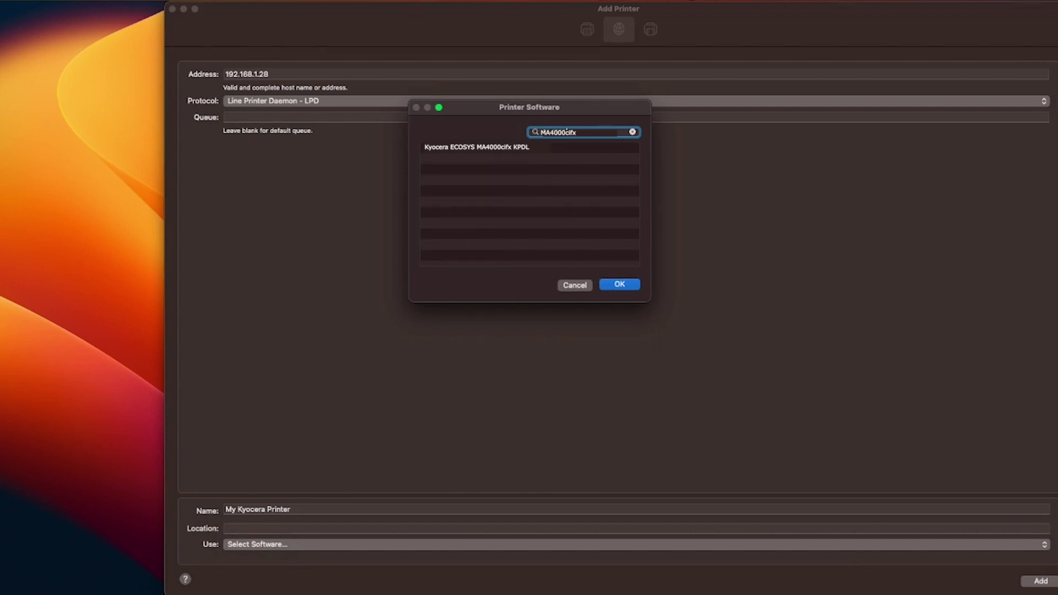
key("Down")
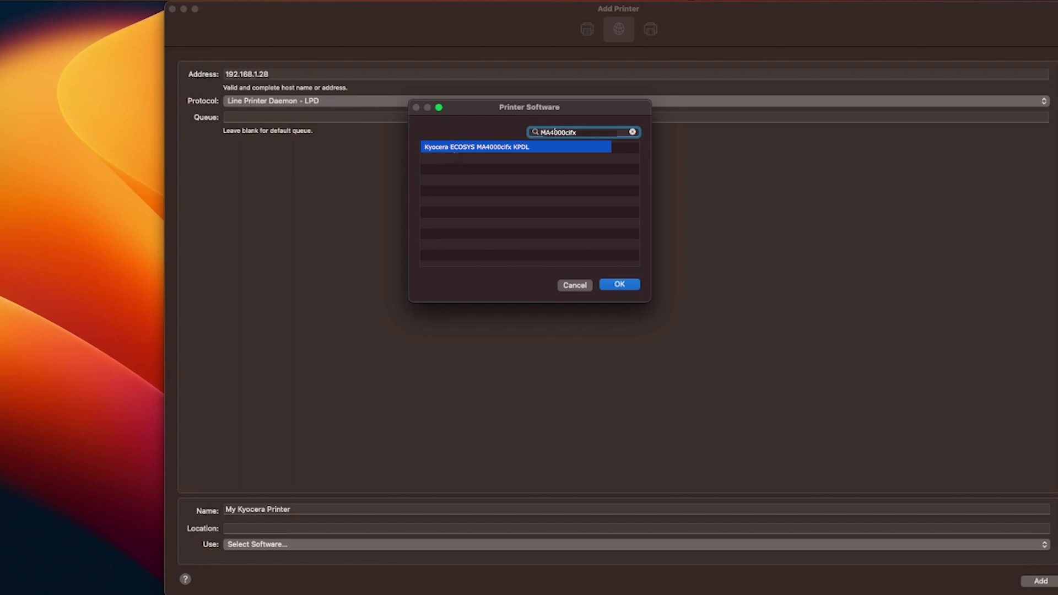
left_click(446, 147)
left_click(617, 285)
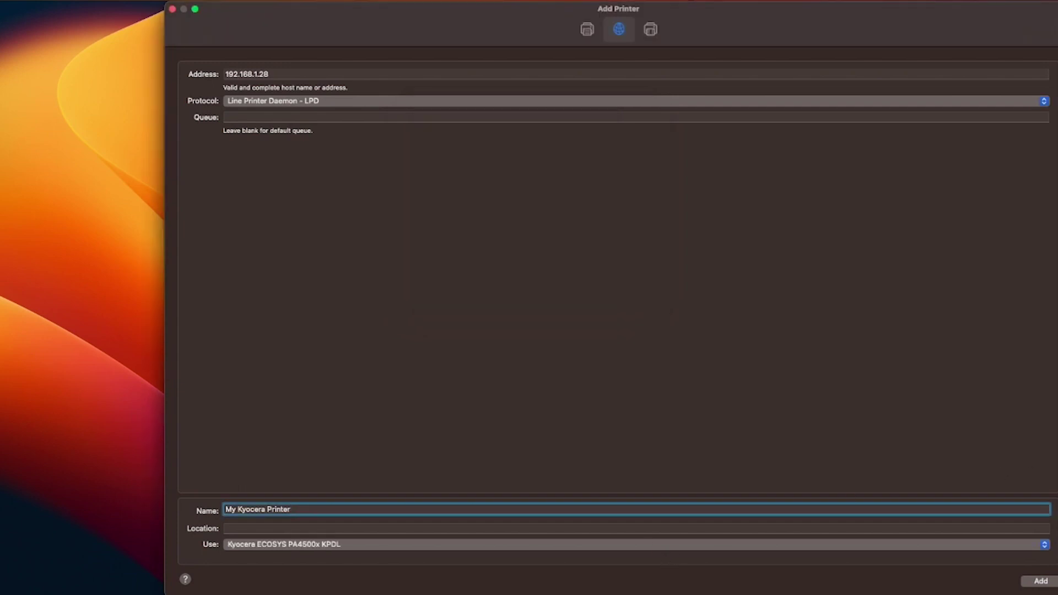
left_click(1039, 581)
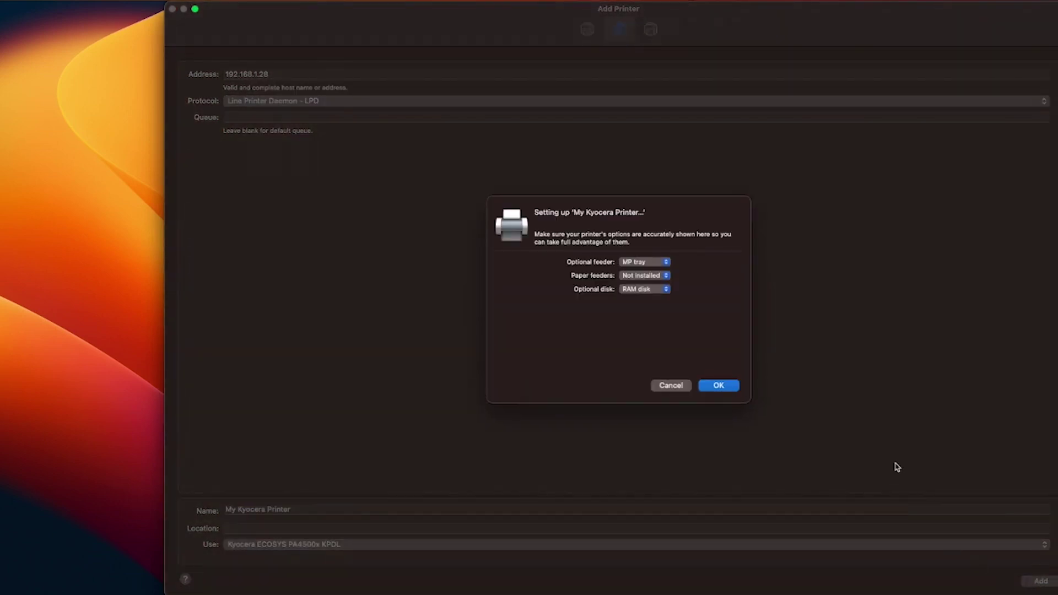
Accept the printer's option settings and set My Kyocera Printer as the default printer.
left_click(723, 384)
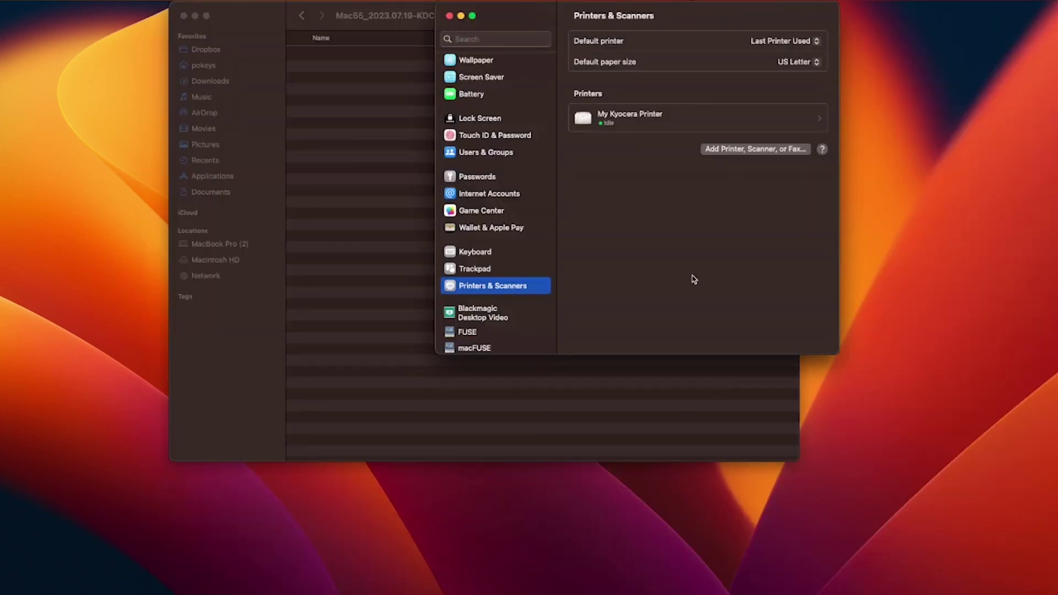
left_click(672, 118)
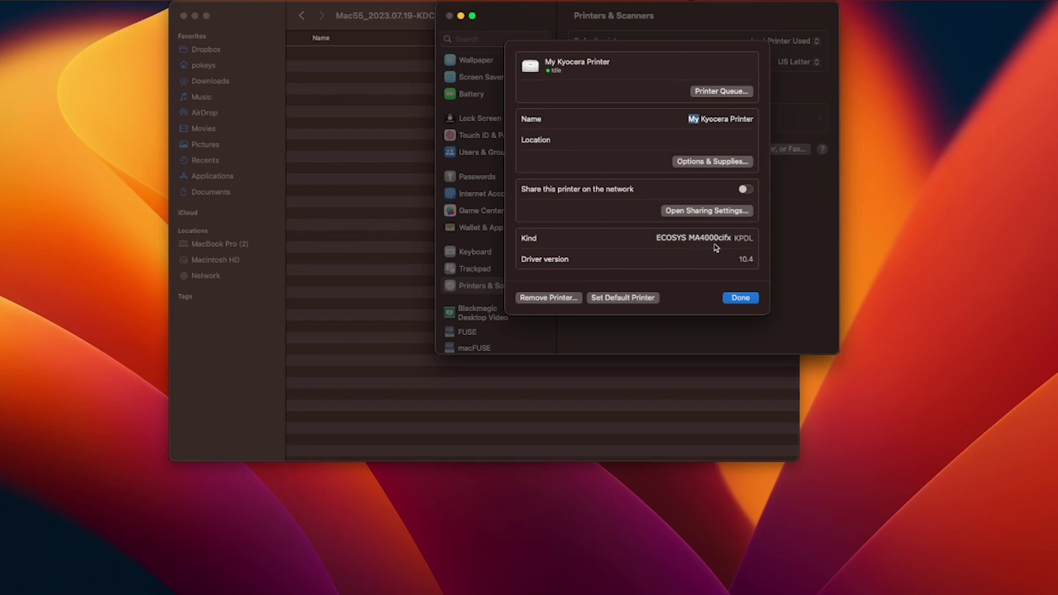
left_click(627, 303)
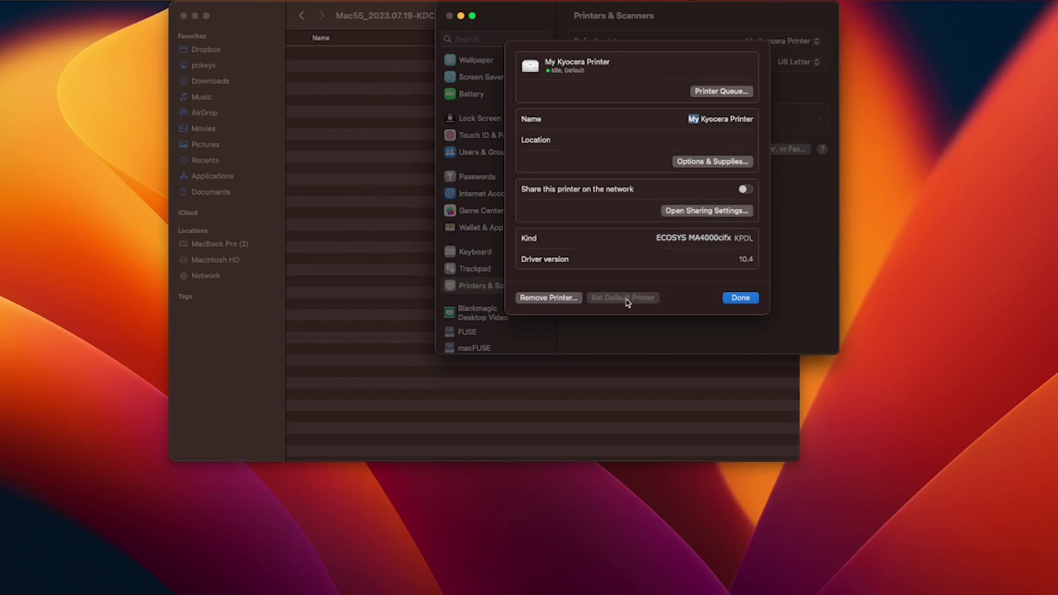
left_click(748, 299)
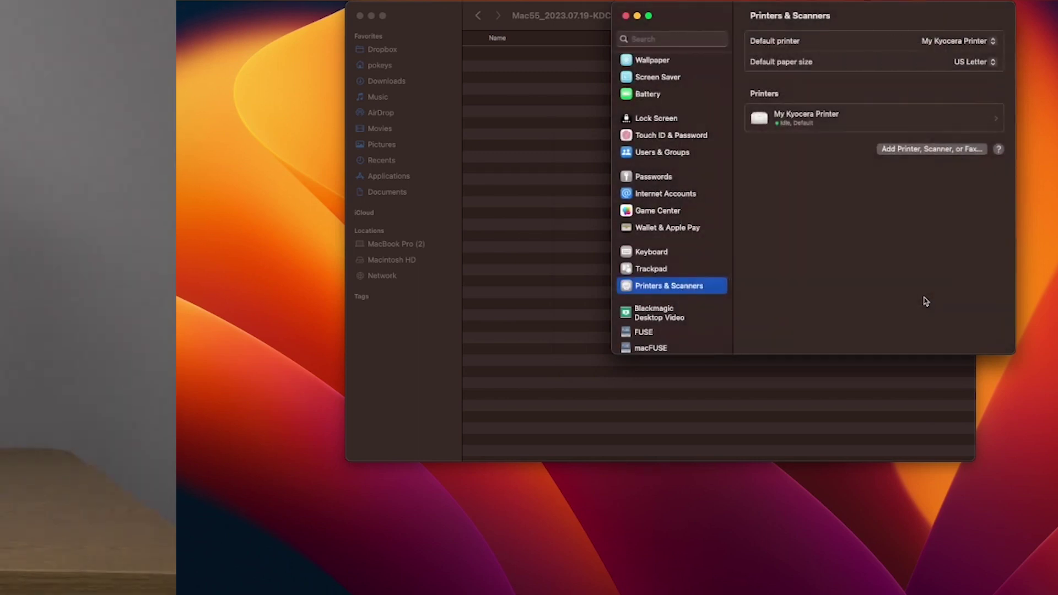